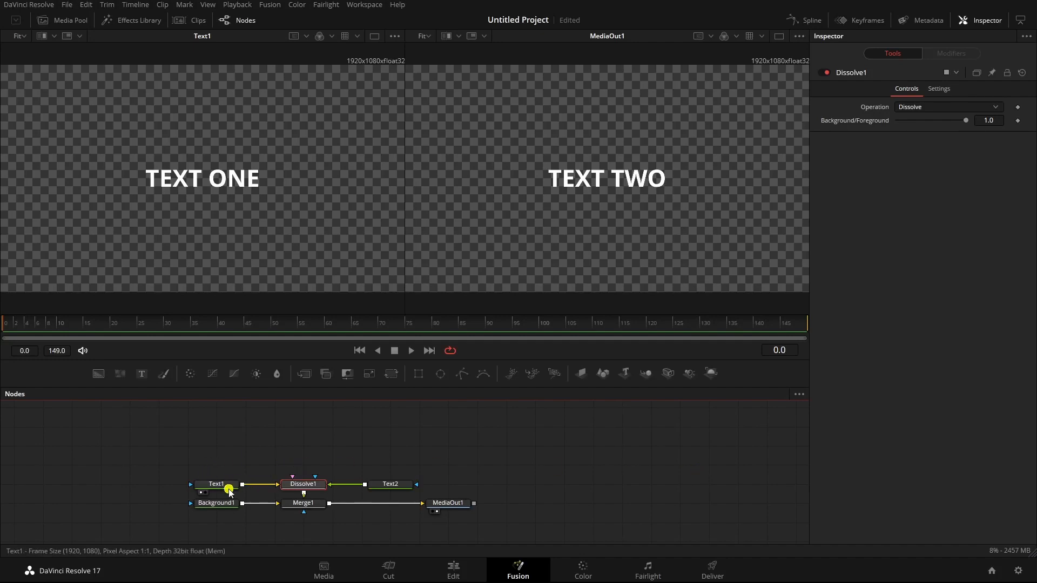
Show Text2 and then MediaOut1 in the second viewer, and switch to a single-viewer layout showing MediaOut1
left_click_drag(397, 486, 699, 146)
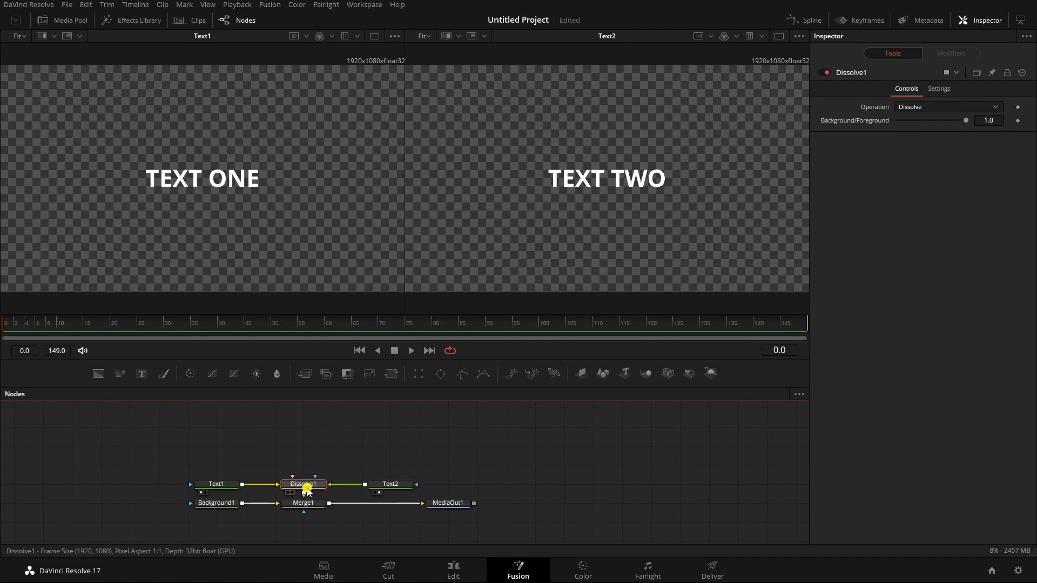
left_click_drag(452, 504, 616, 233)
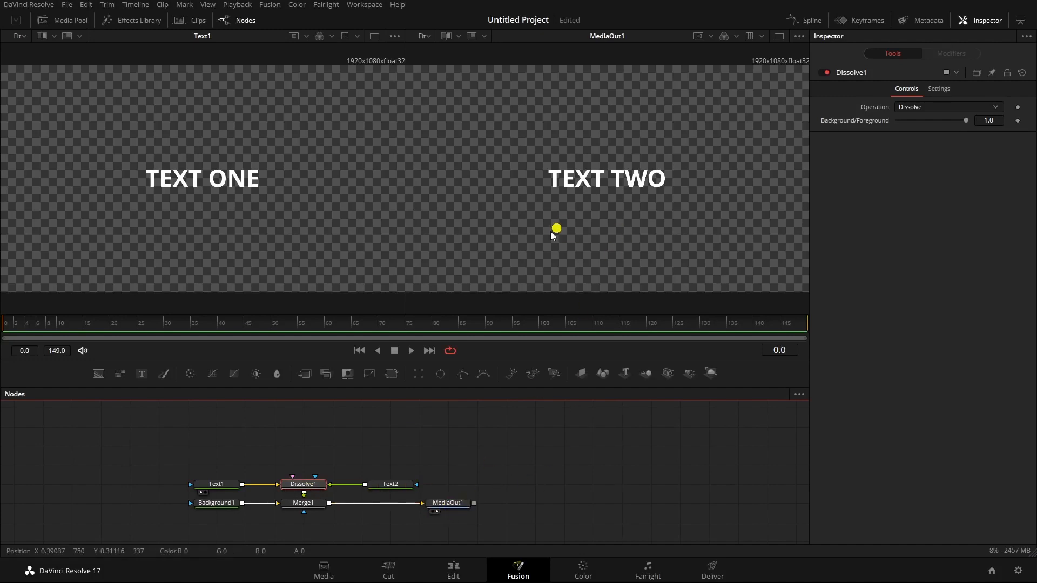
left_click(780, 36)
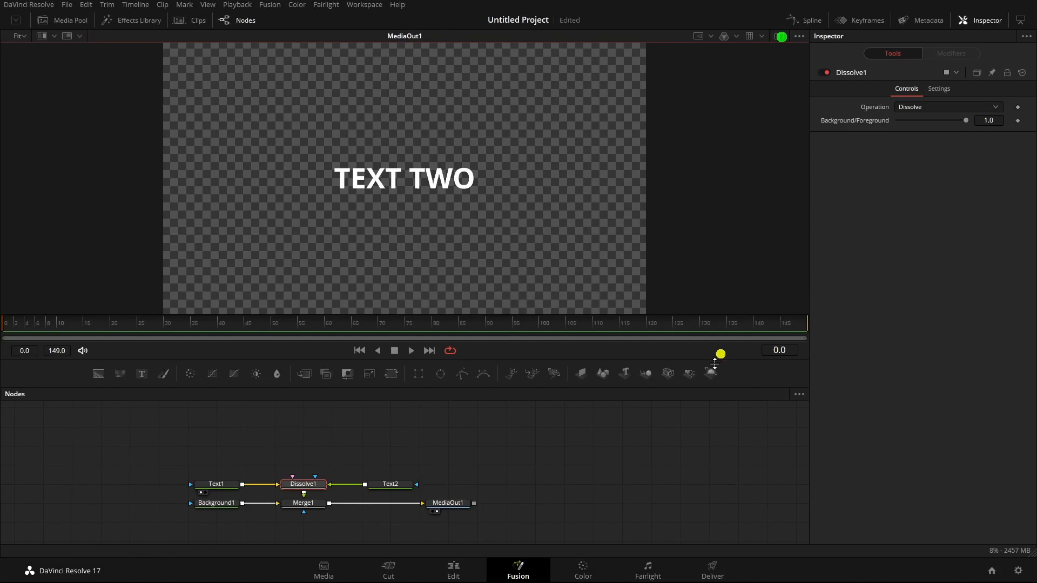
Set the Background/Foreground value of the Dissolve1 node to 0.0
left_click(304, 484)
left_click_drag(967, 122, 829, 122)
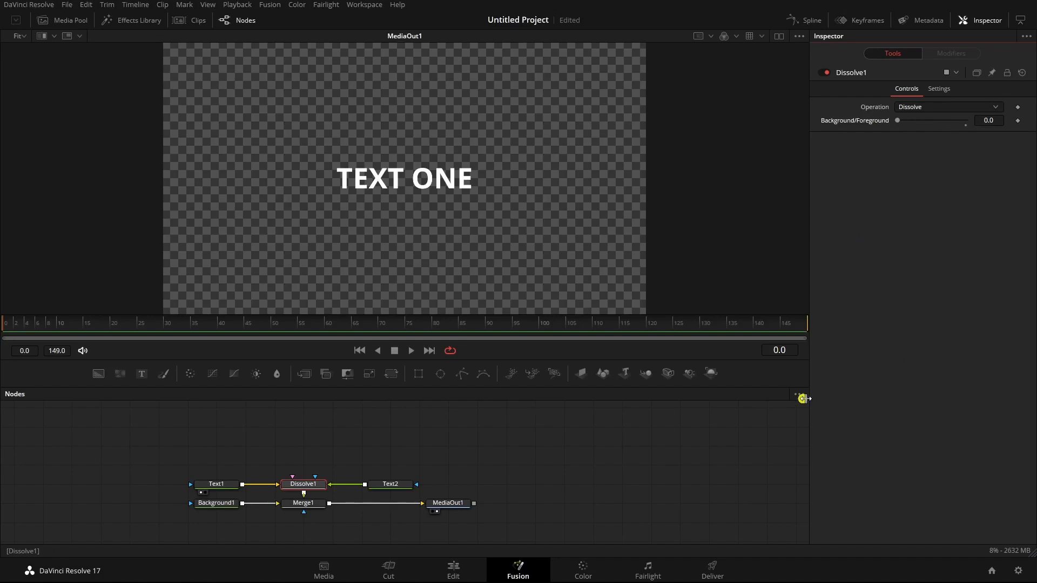
Start a custom control on the Dissolve1 node, naming it Switch and assigning it to the Controls page
scroll(625, 436, "down", 2)
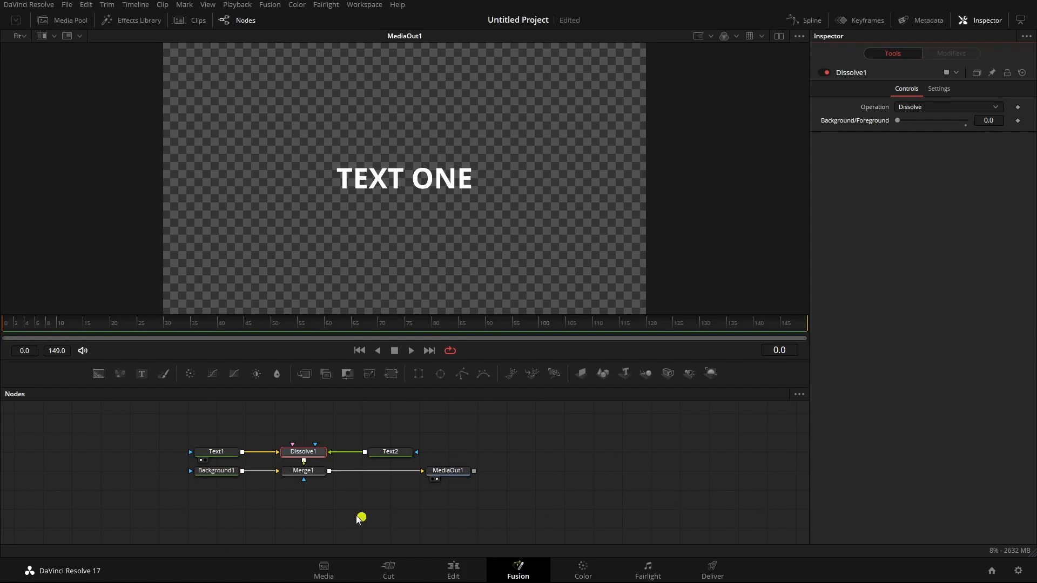
mouse_move(305, 455)
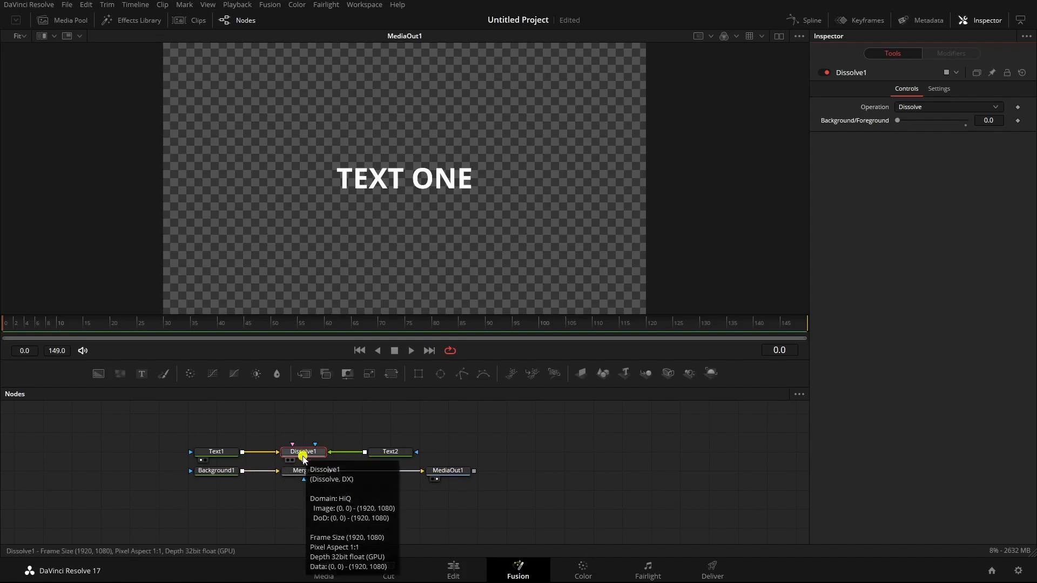
mouse_move(445, 478)
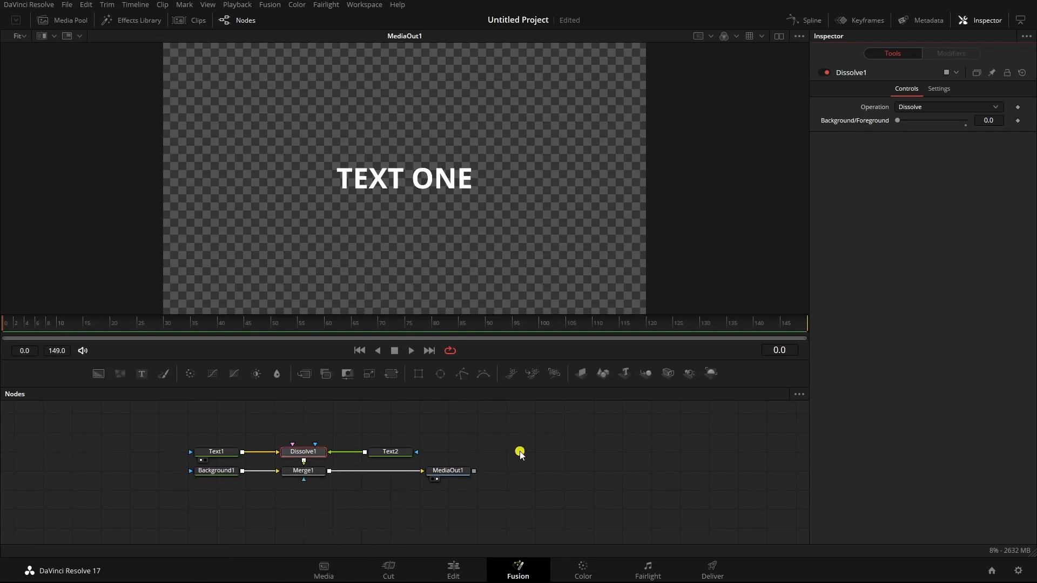
right_click(309, 456)
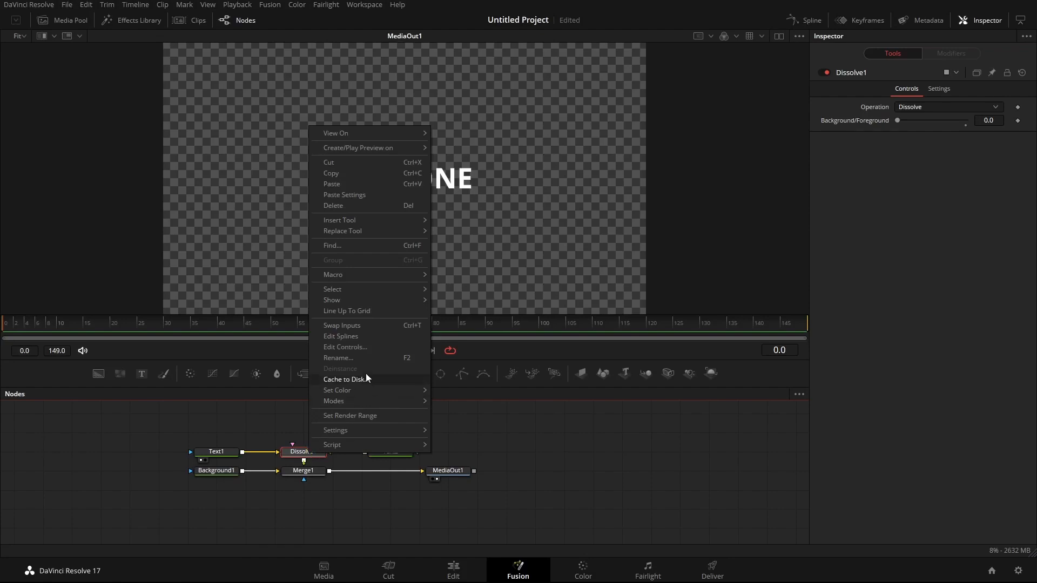
left_click(354, 348)
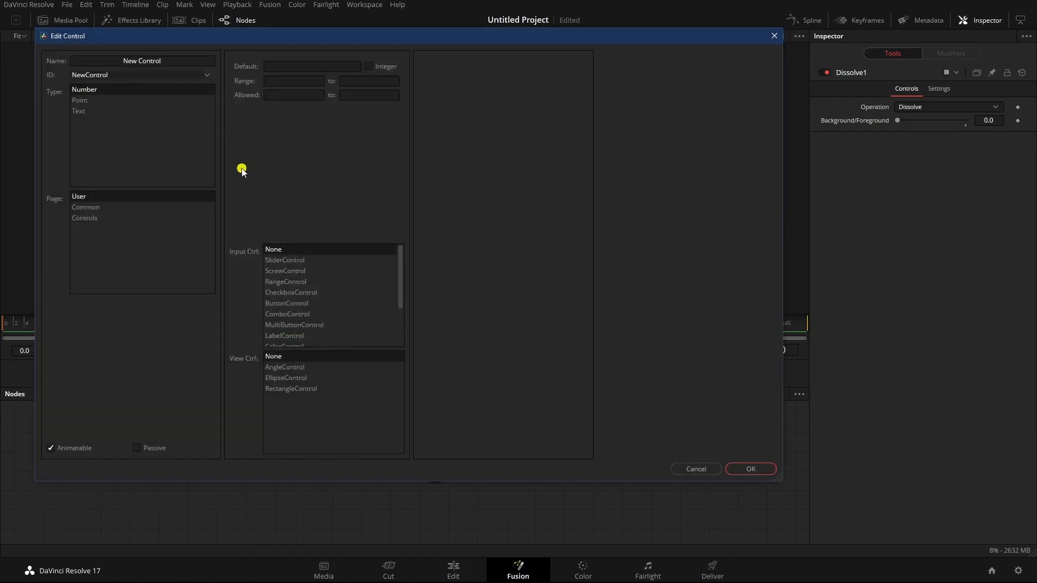
left_click(195, 63)
type("Switch")
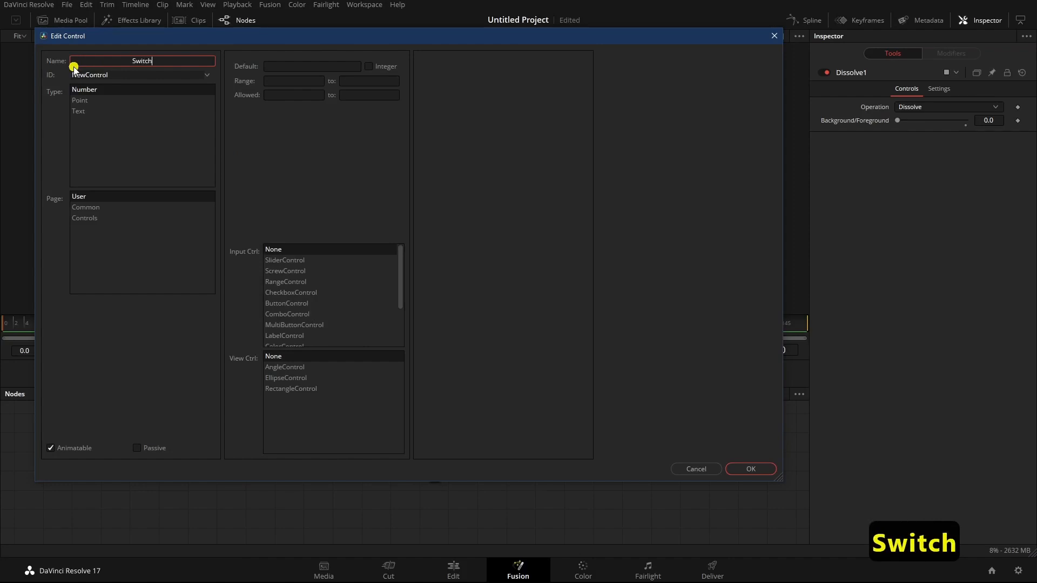
left_click(89, 218)
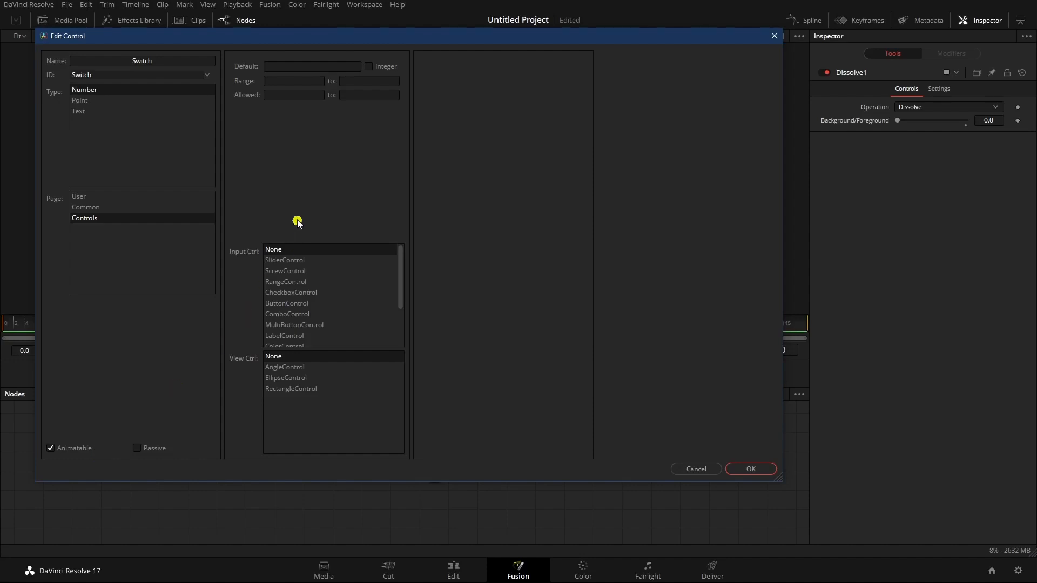
Give the Switch control a default of 0, a range of 0 to 1 and the CheckboxControl input type, and create it
left_click(344, 64)
type("0")
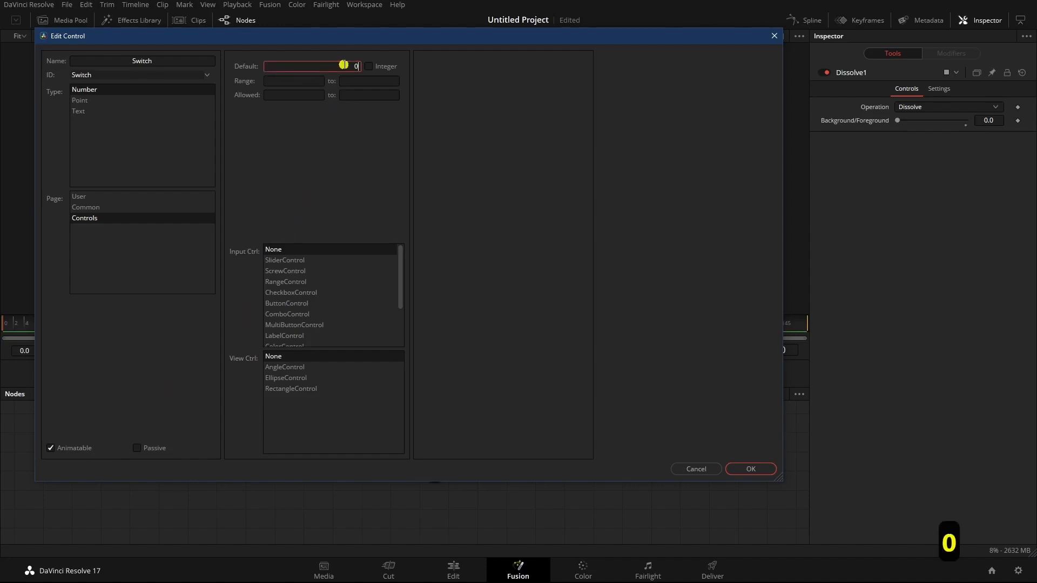
left_click(313, 84)
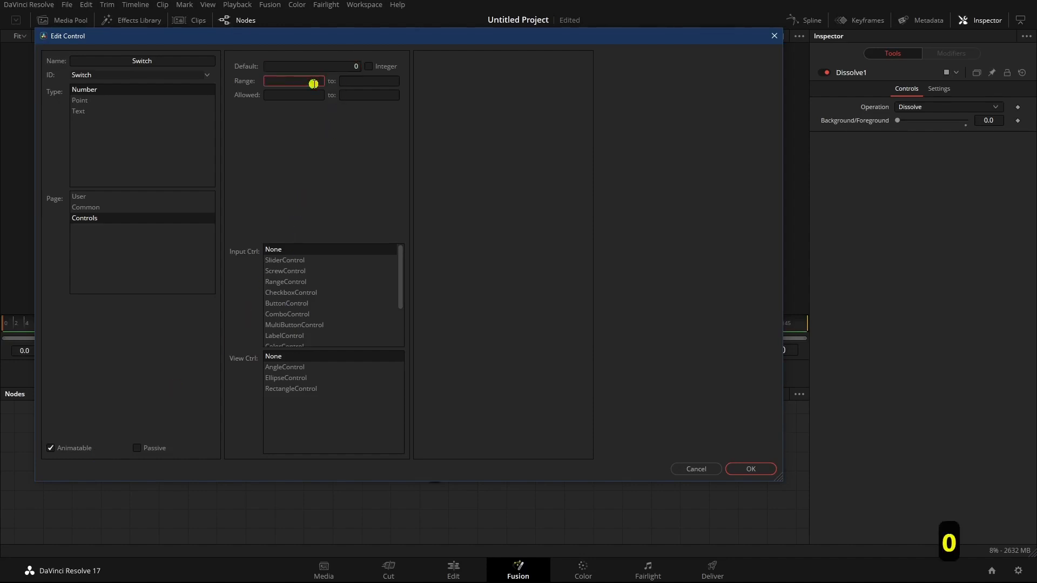
key("Tab")
type("1")
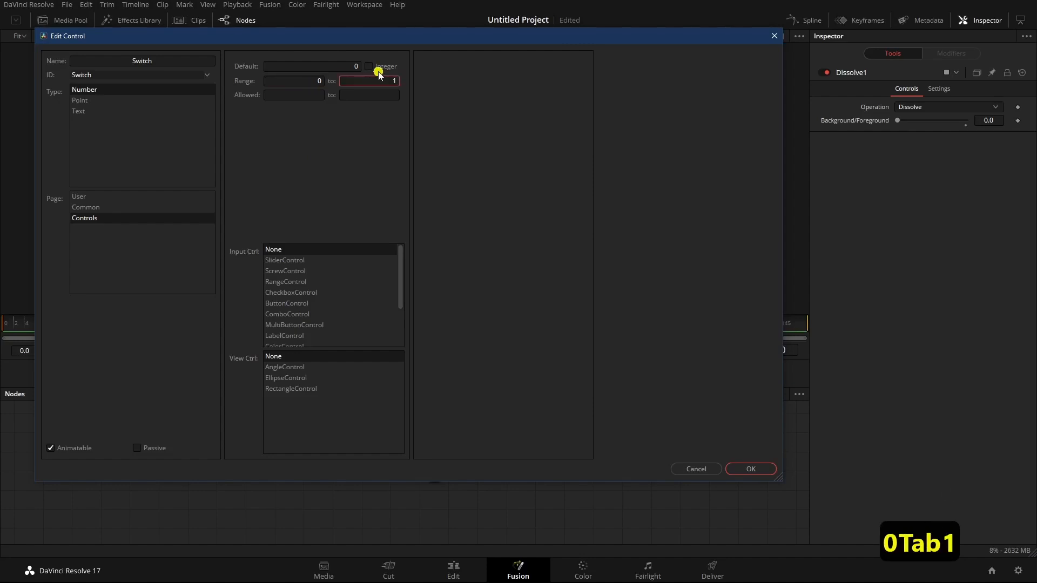
left_click(298, 294)
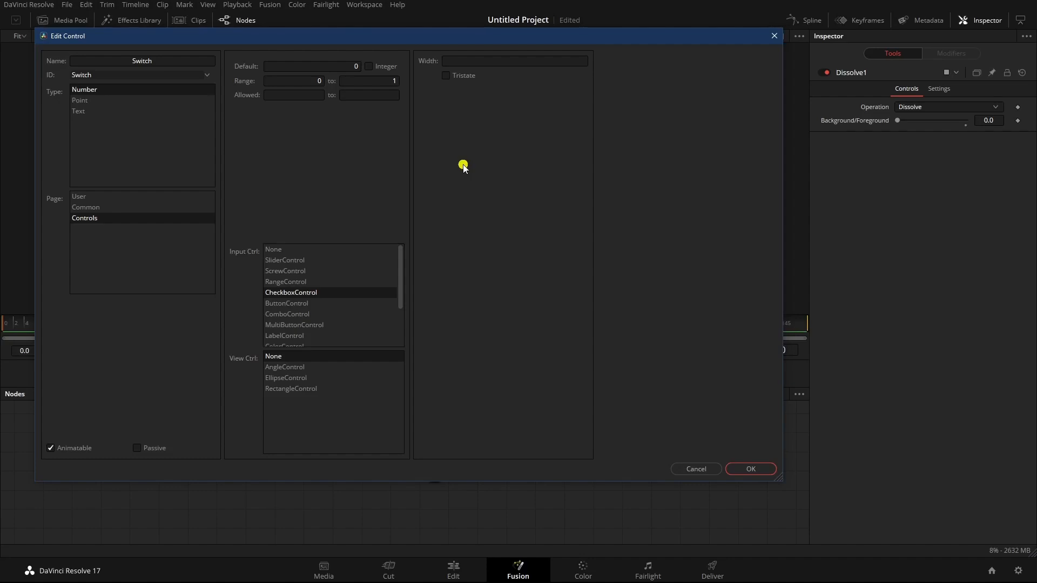
left_click(748, 468)
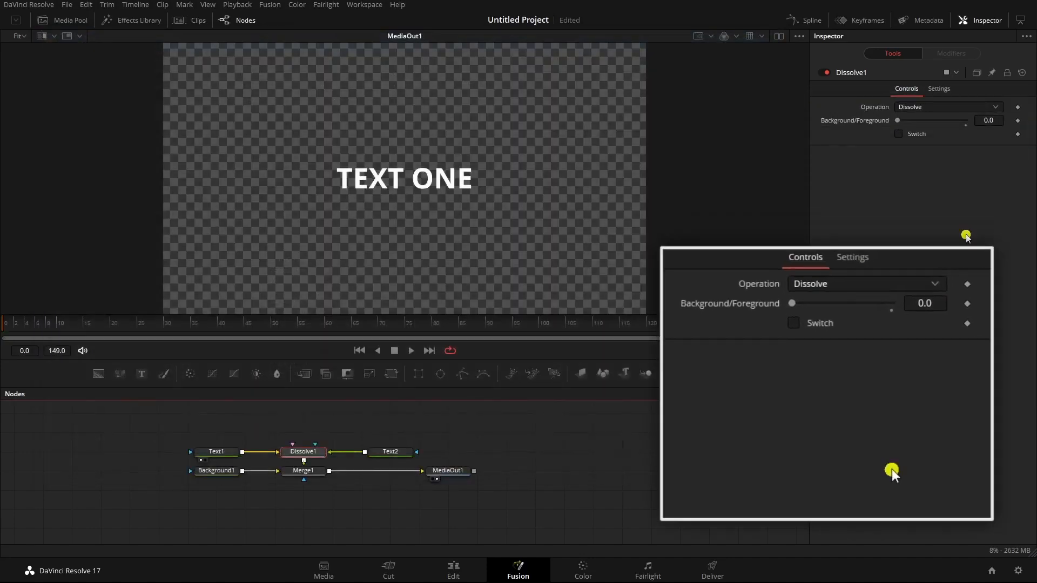
Add an expression to Dissolve1's Background/Foreground value that links it to the Switch control
right_click(864, 124)
left_click(890, 252)
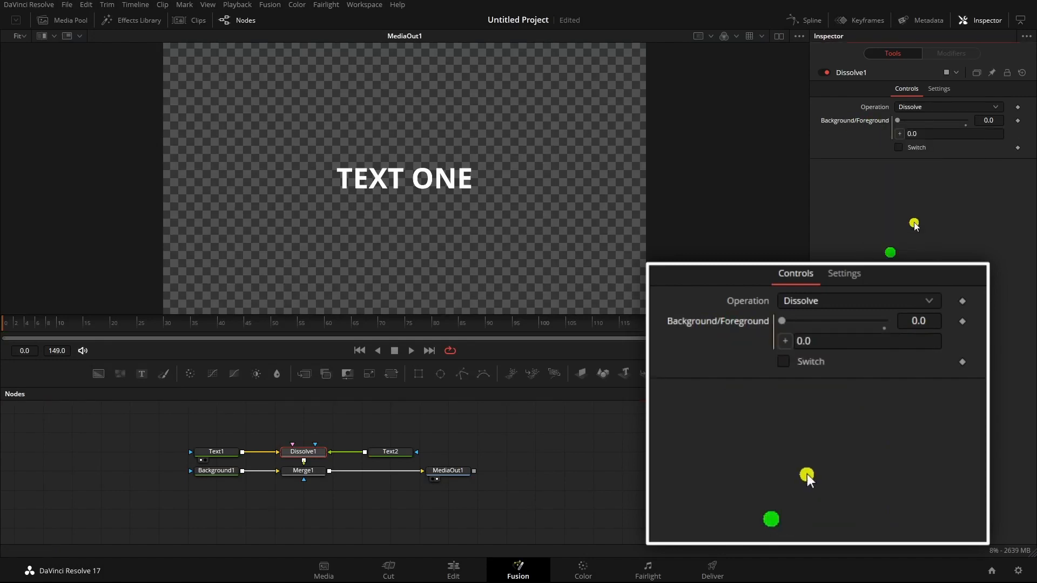
left_click_drag(899, 134, 925, 153)
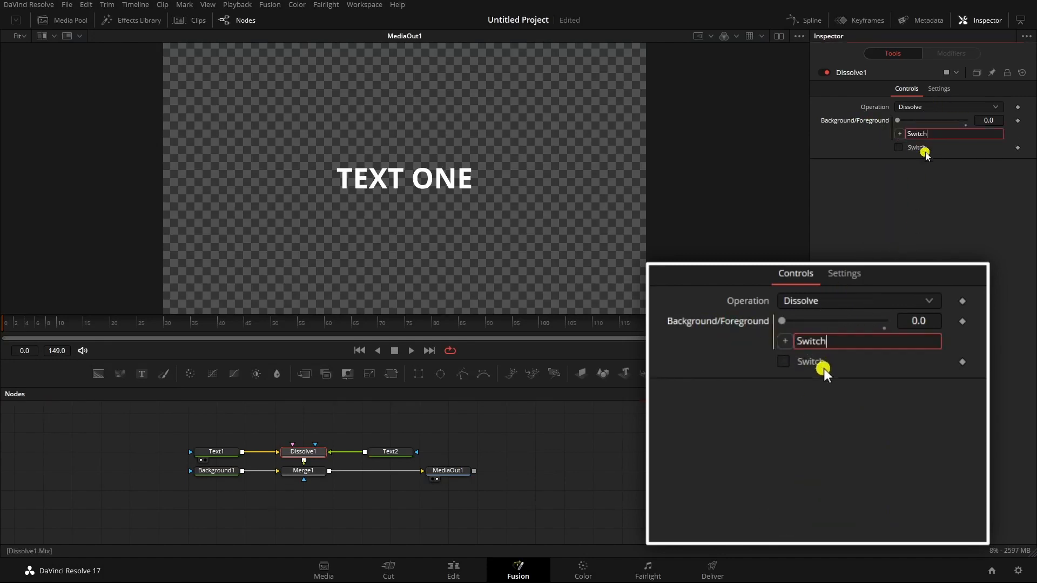
left_click(892, 196)
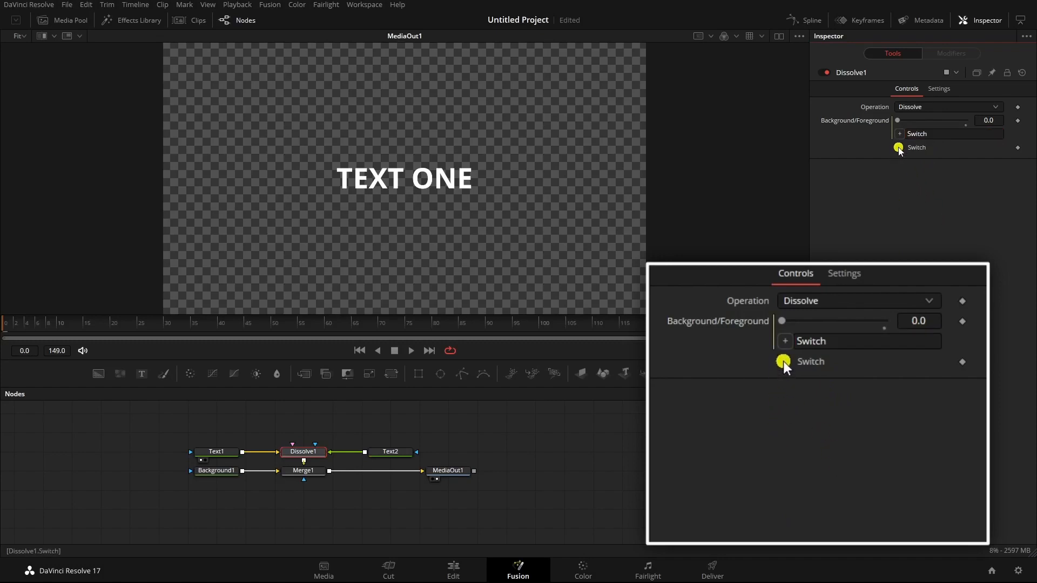
Test the Switch checkbox by toggling it on and off repeatedly, leaving it off
left_click(899, 149)
left_click(899, 149)
left_click(899, 149)
left_click(899, 149)
left_click(899, 149)
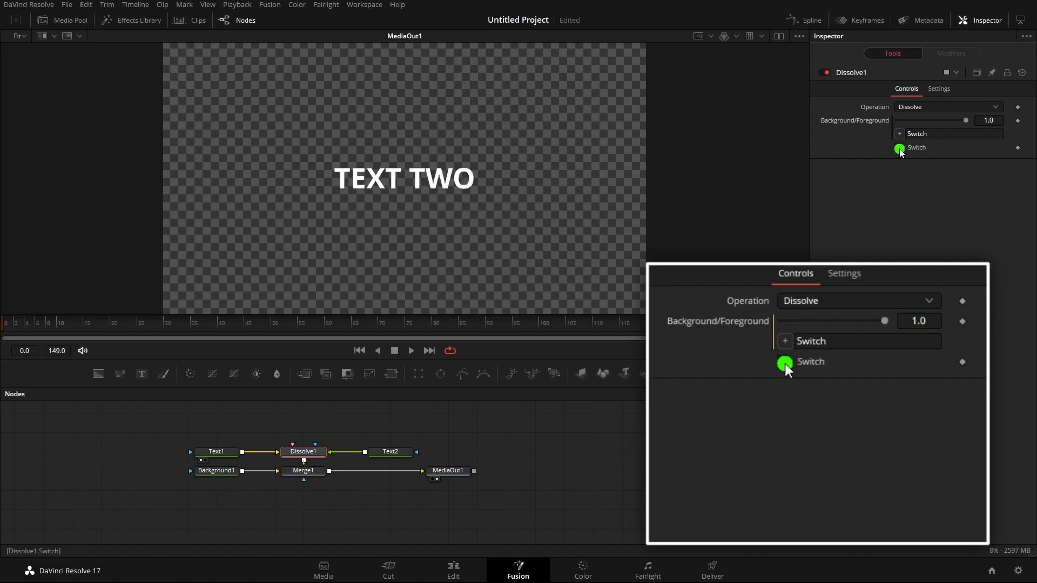
left_click(899, 149)
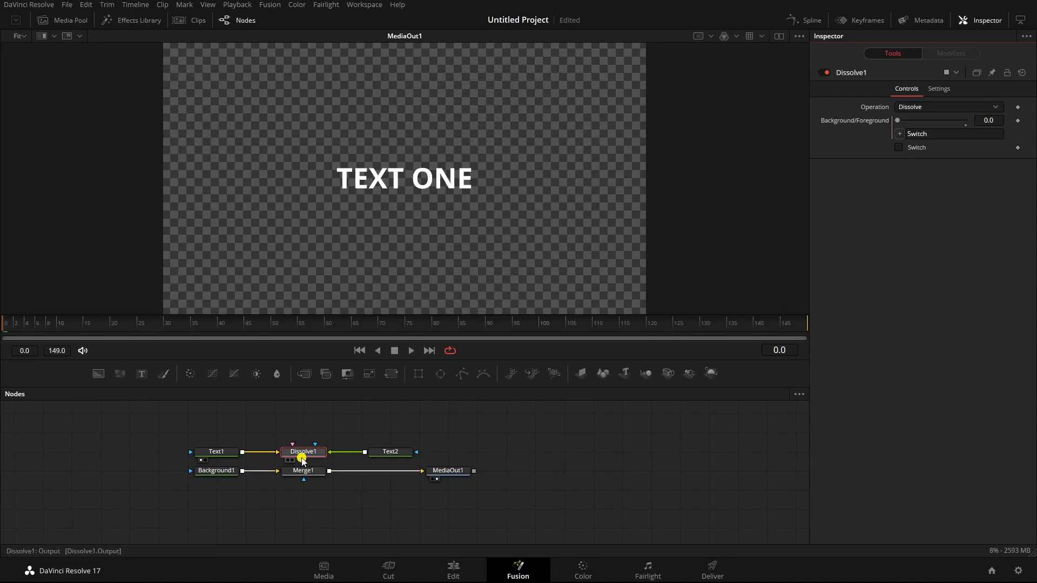
Move the Text1 and Text2 nodes up to a row above Dissolve1
left_click_drag(302, 460, 304, 469)
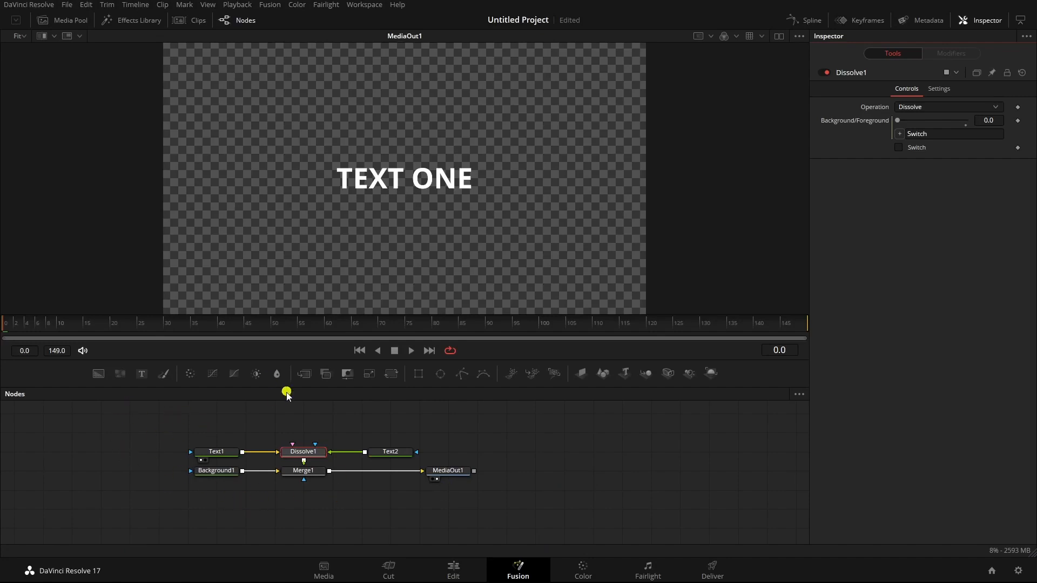
left_click_drag(217, 454, 218, 434)
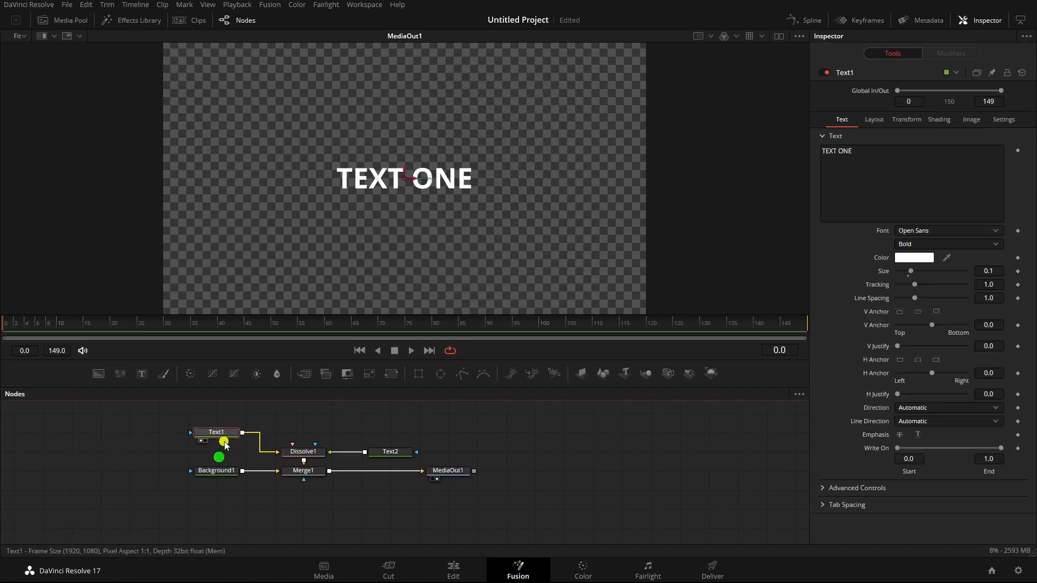
left_click_drag(392, 452, 392, 434)
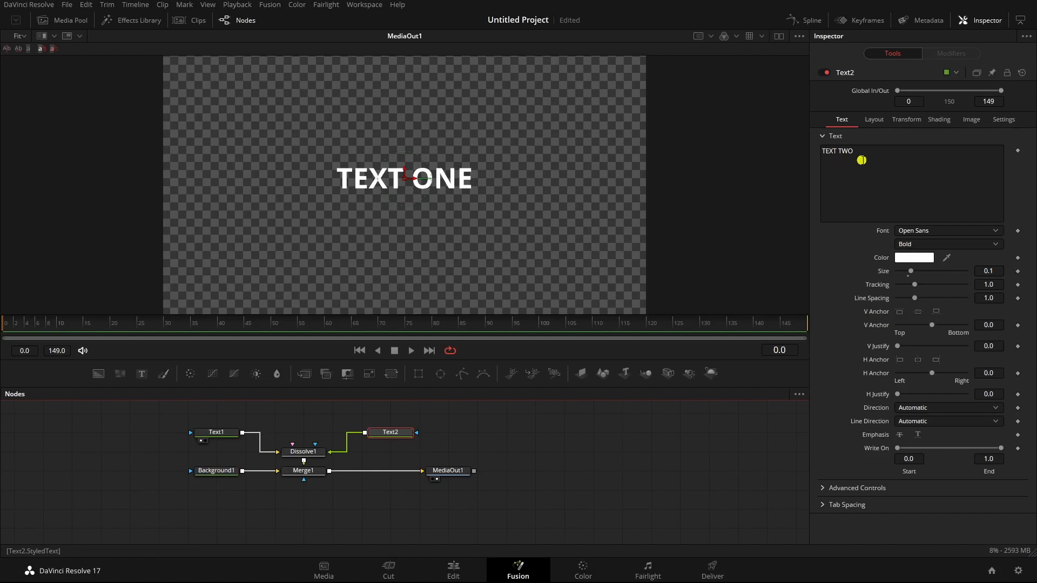
On the Edit page, replace the Fusion Composition clip with the Infinite Possibilities title, move the playhead to 01:00:00:06 and hide the Effects Library
left_click(457, 578)
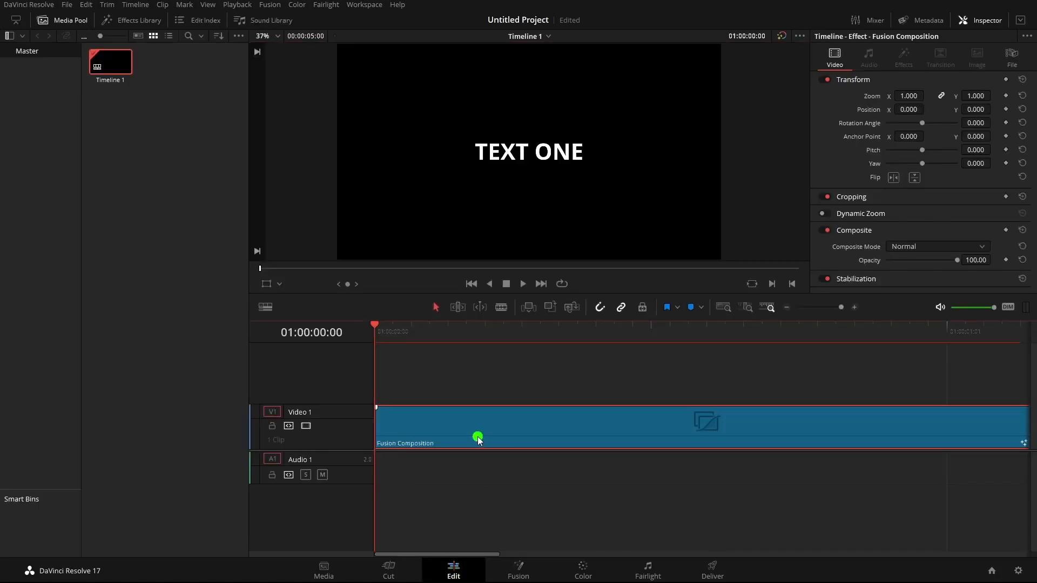
key("BackSpace")
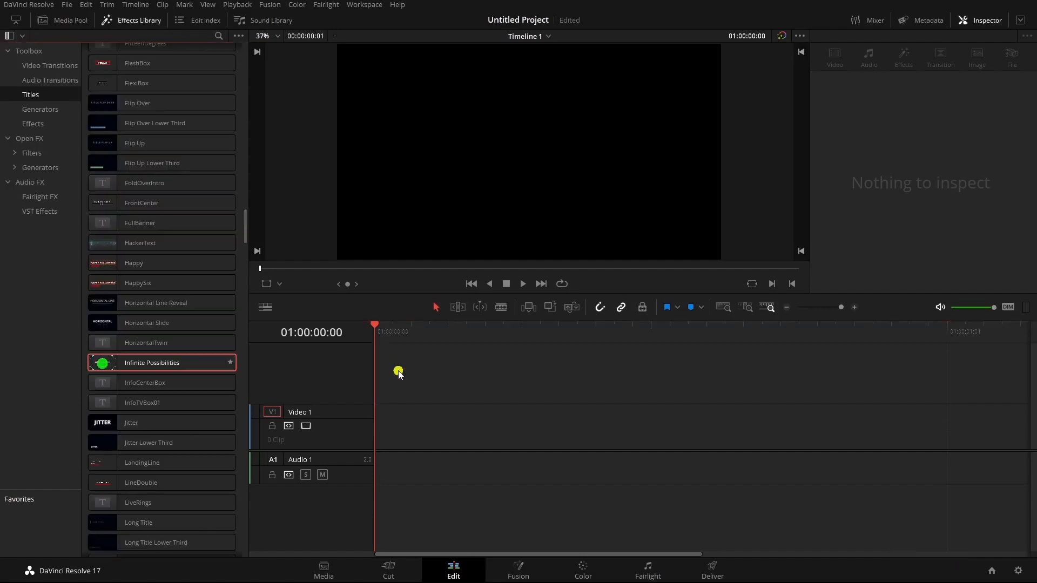
left_click_drag(398, 373, 393, 435)
left_click(485, 333)
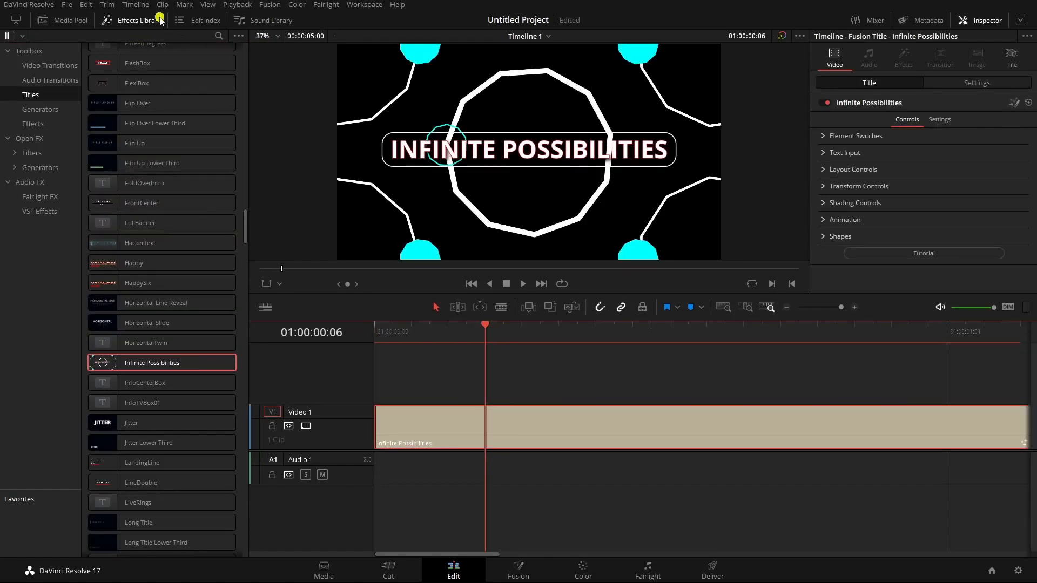
left_click(140, 21)
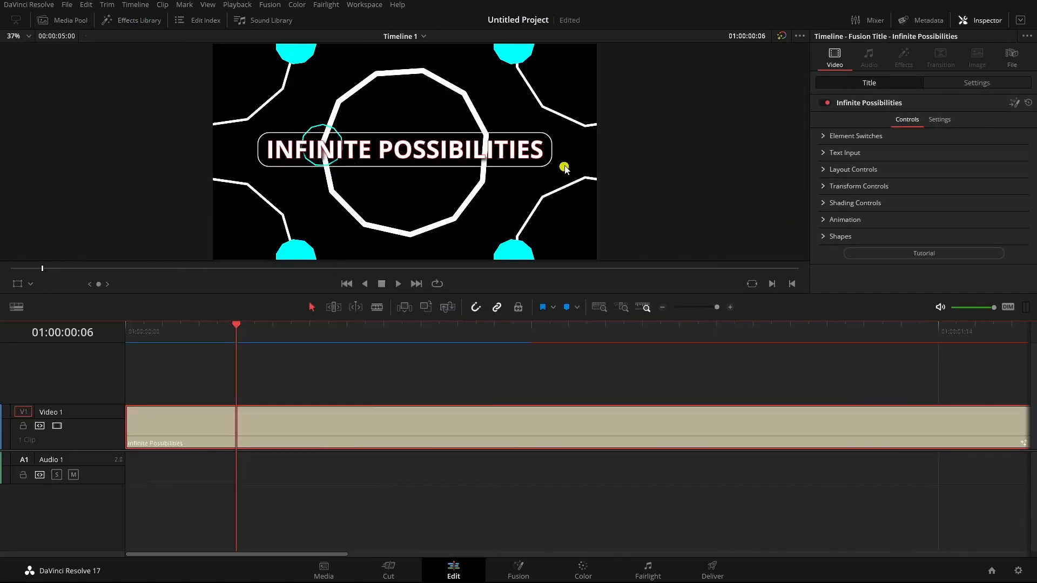
Turn off the Text, Center, LL, UL, LR and UR element switches of the Infinite Possibilities title
left_click(823, 136)
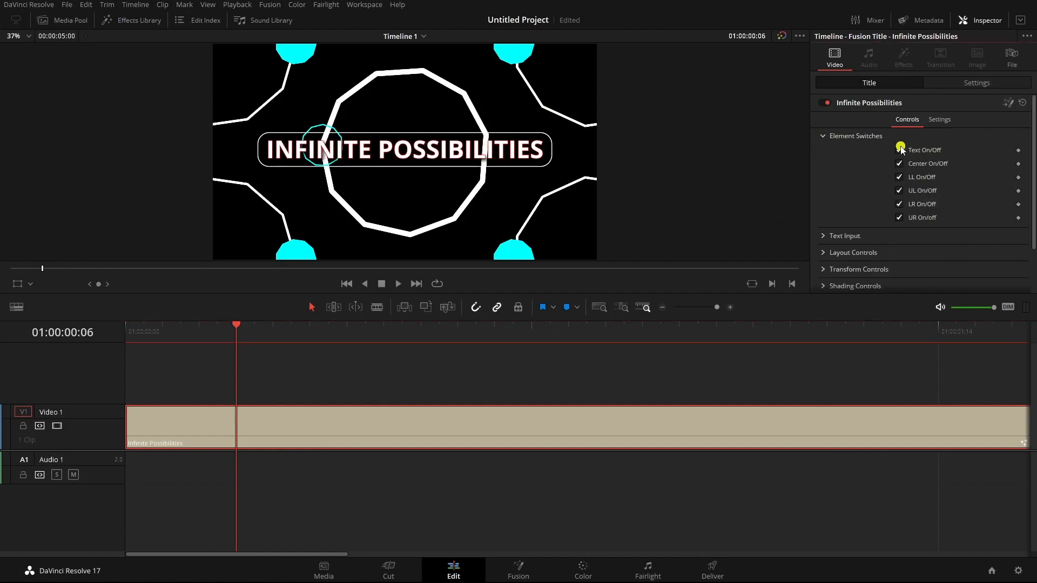
left_click(900, 151)
left_click(899, 164)
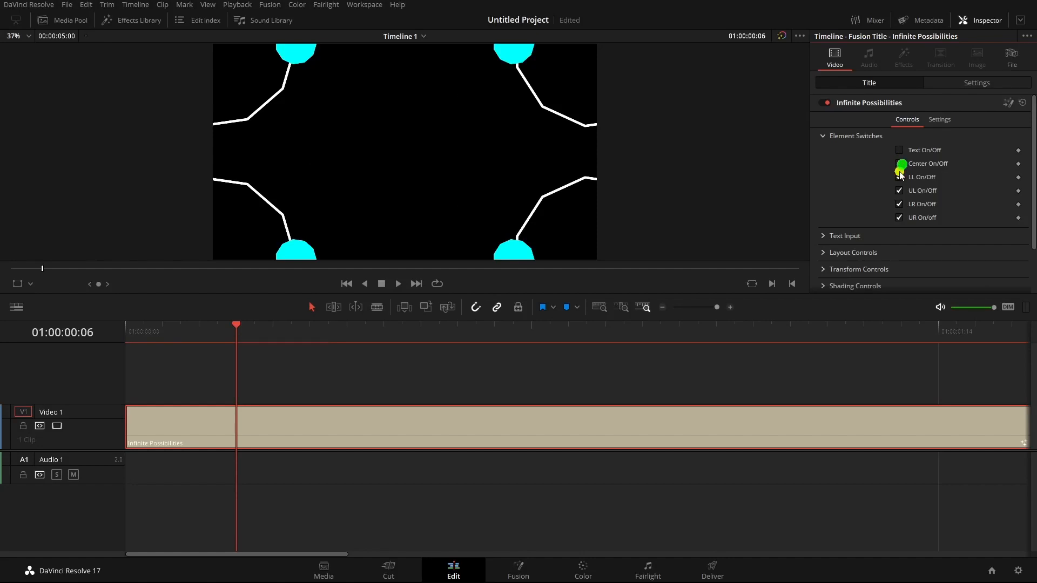
left_click(899, 190)
left_click(899, 204)
left_click(900, 217)
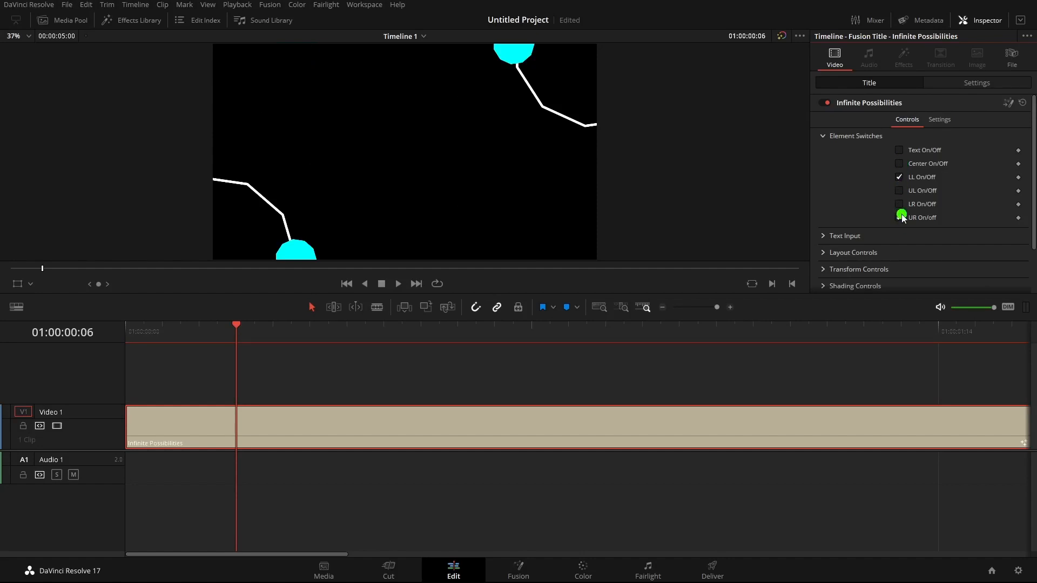
left_click(900, 177)
Try the Text and Center switches individually, turn all six element switches back on and collapse the Element Switches group
left_click(900, 151)
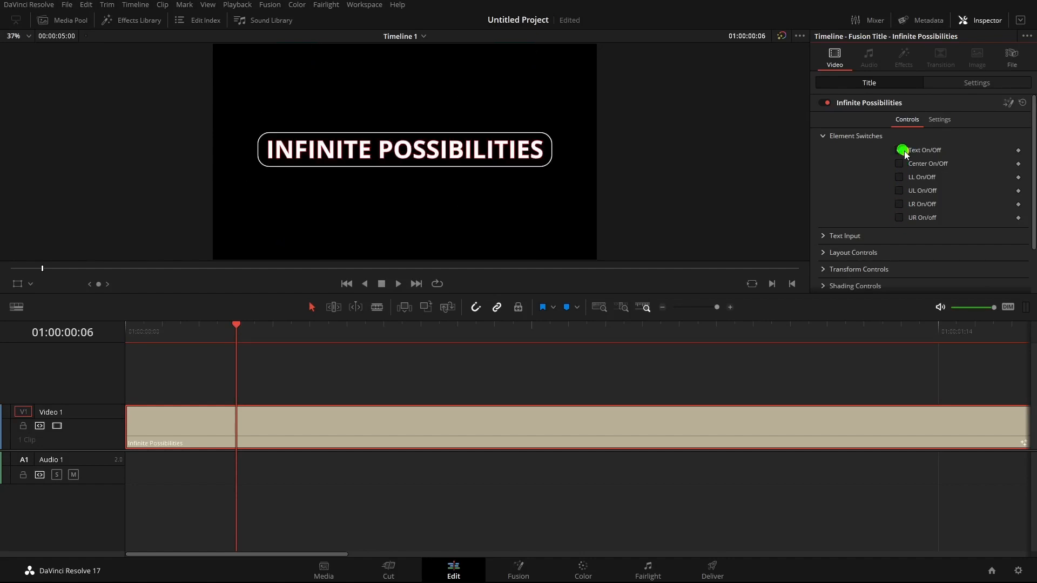
left_click(900, 151)
left_click(899, 165)
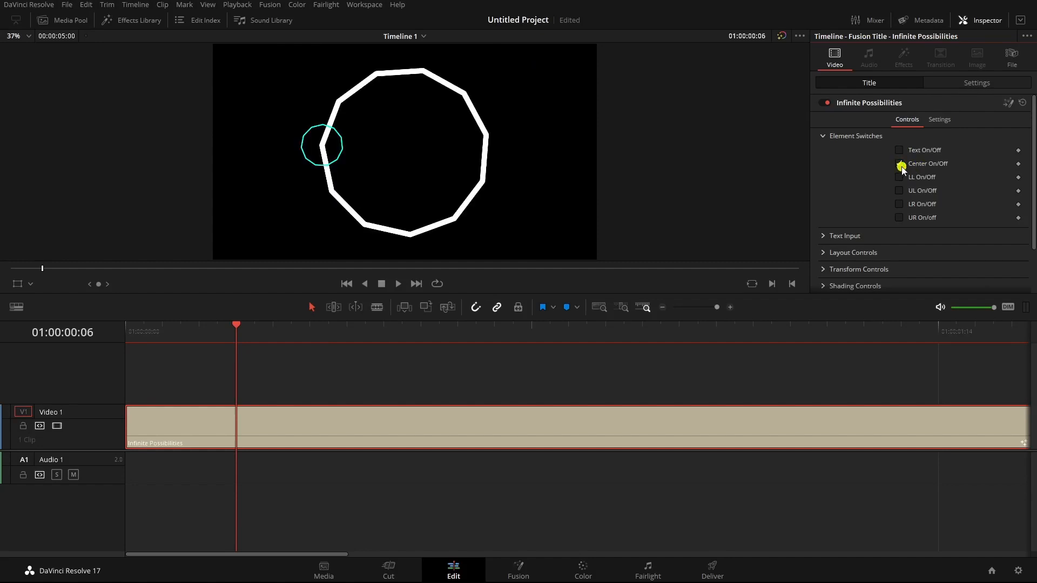
left_click(900, 151)
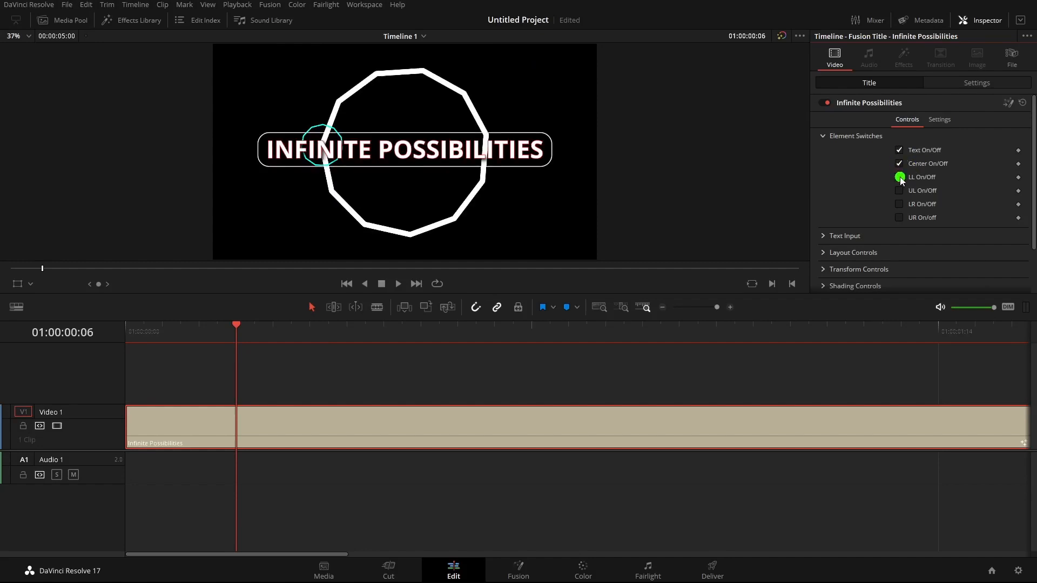
left_click(900, 177)
left_click(899, 193)
left_click(899, 204)
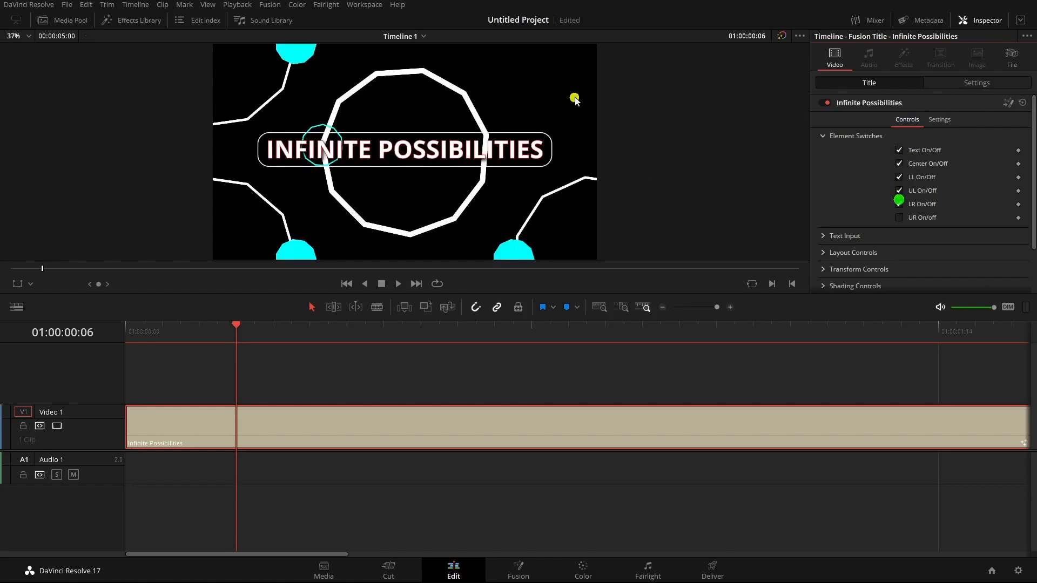
left_click(899, 218)
left_click(822, 136)
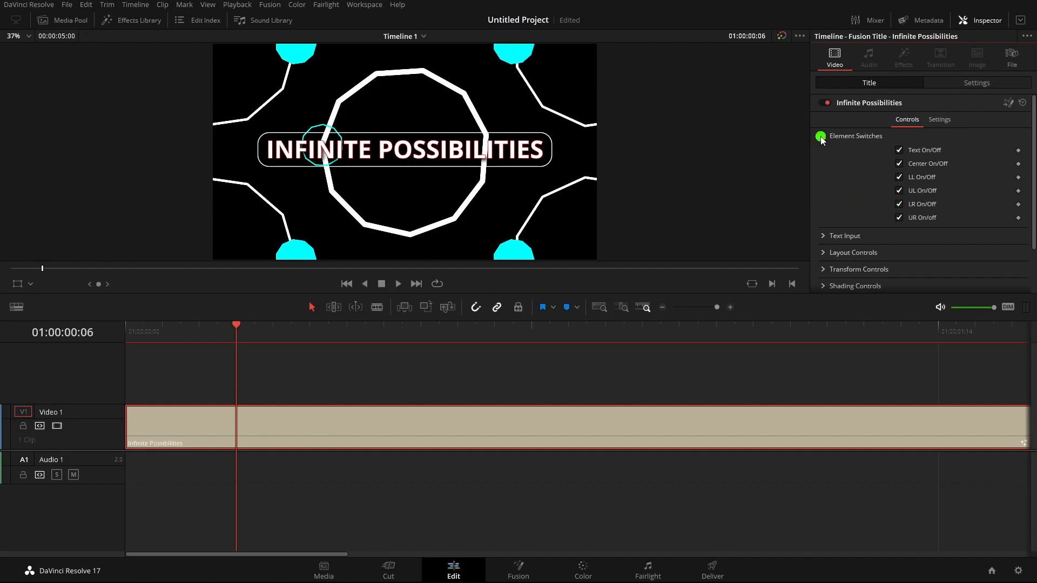
On the Fusion page, examine the blend controls of nodes Switch1 through Switch5 in the Infinite Possibilities title and hide the Inspector
left_click(519, 573)
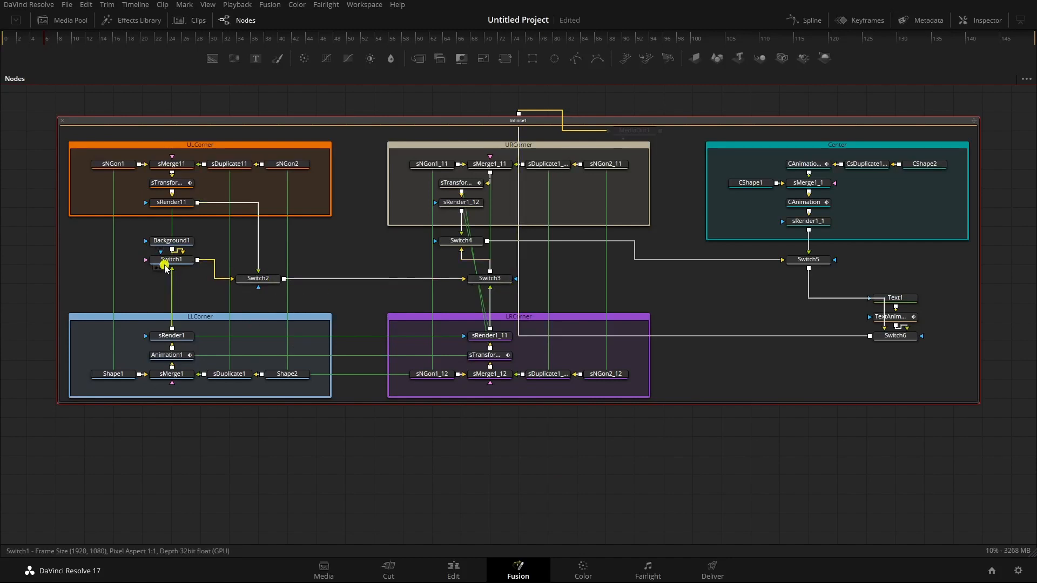
left_click(169, 260)
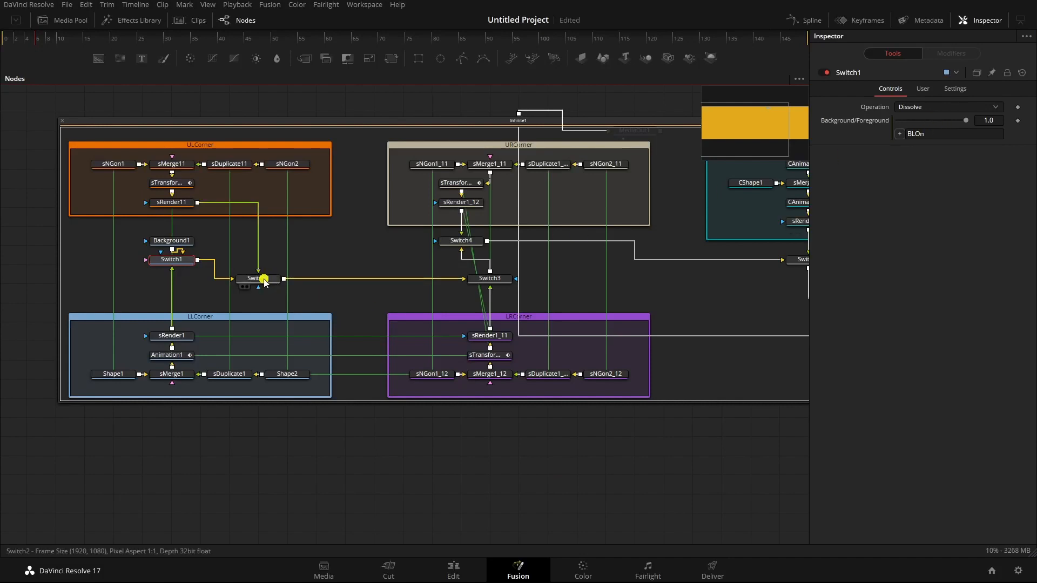
left_click(259, 280)
left_click(487, 278)
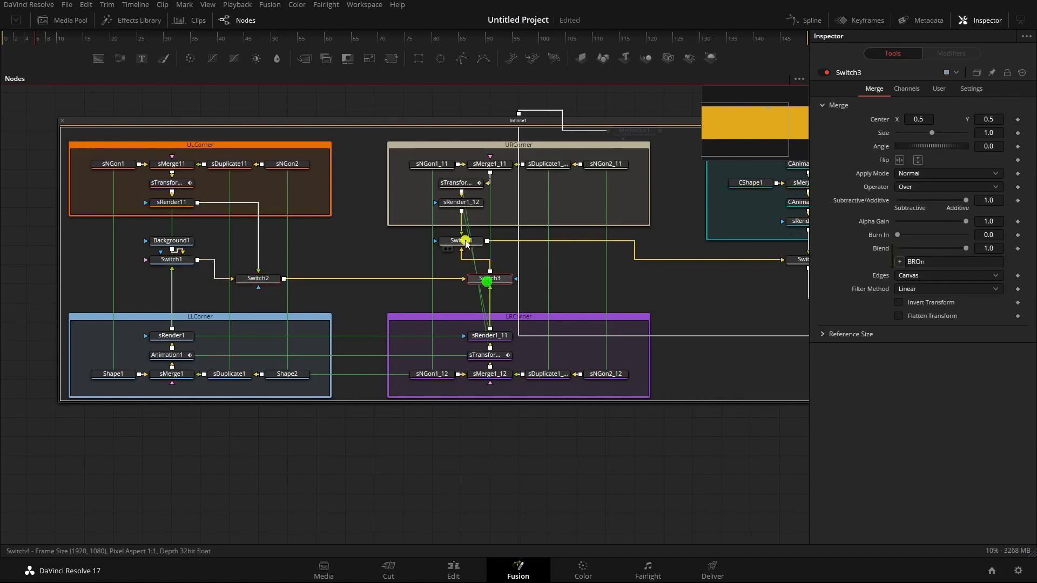
left_click(464, 240)
left_click(803, 259)
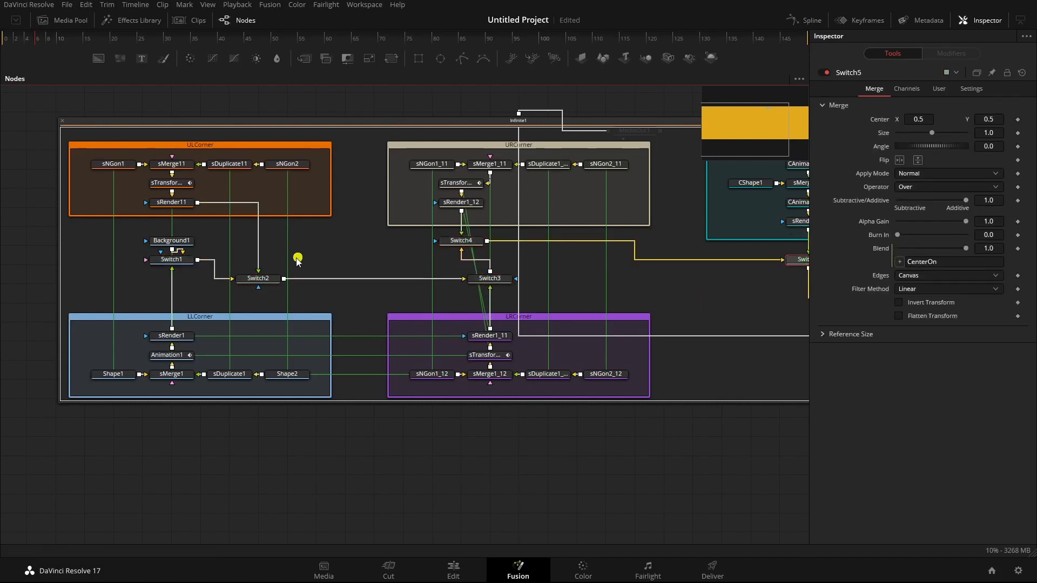
scroll(466, 400, "right", 1)
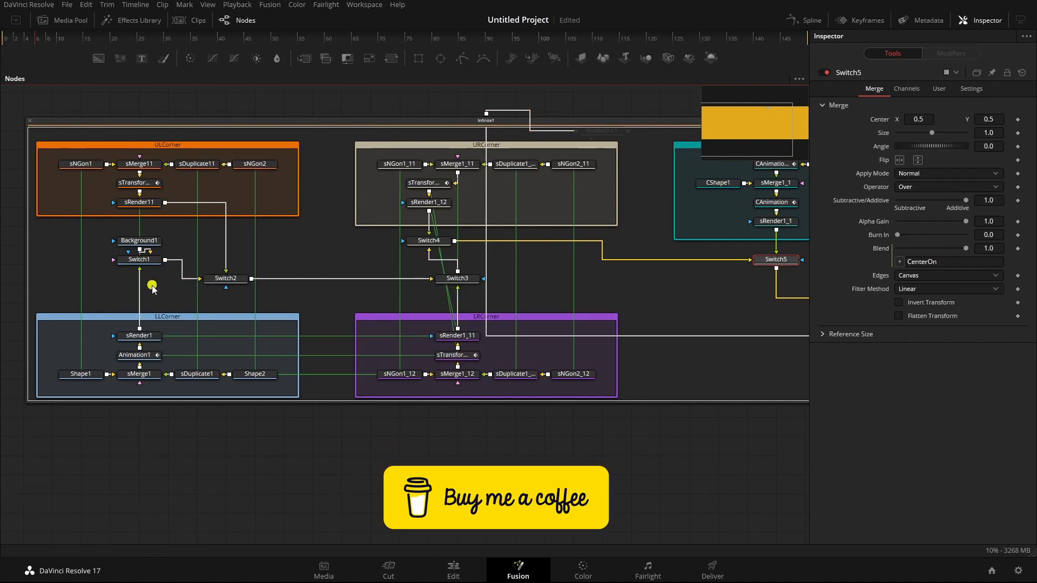
left_click(982, 23)
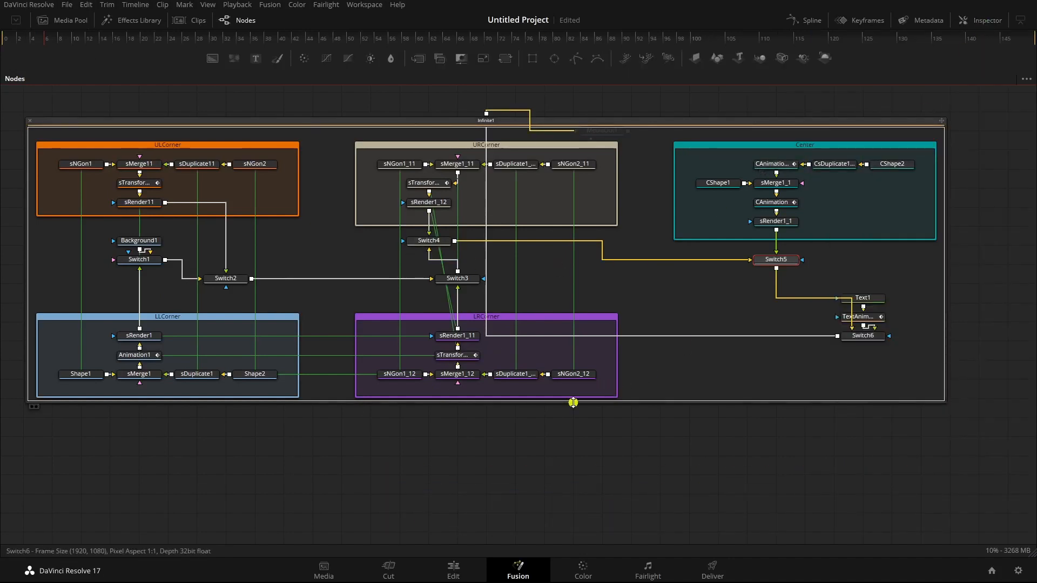